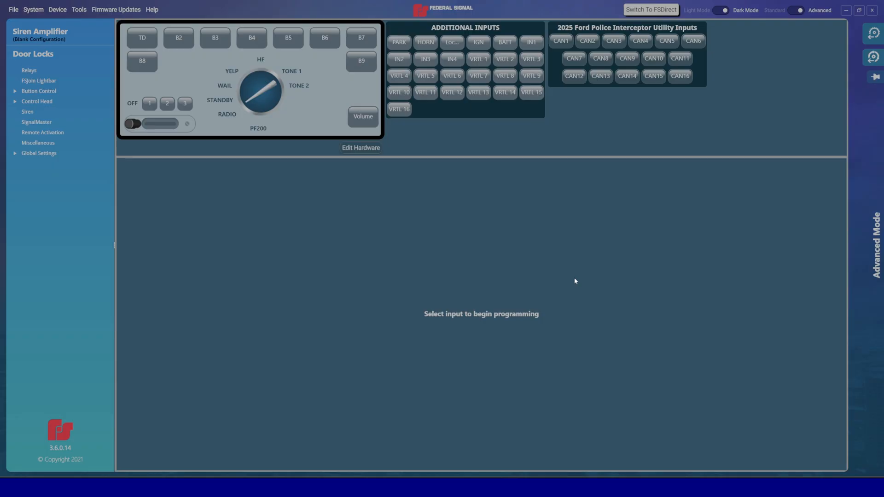
# Step: In the hardware setup, set the CAN vehicle to 2025 Ford Police Interceptor Utility and continue
pyautogui.click(353, 149)
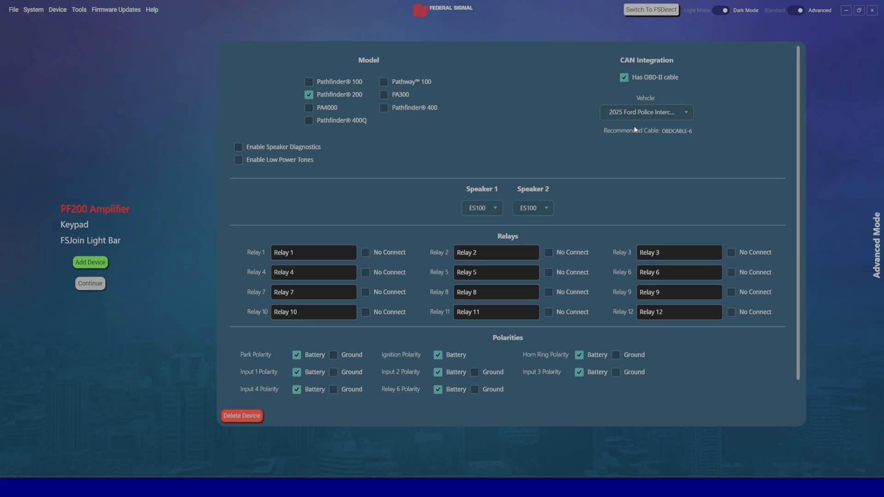
pyautogui.click(634, 115)
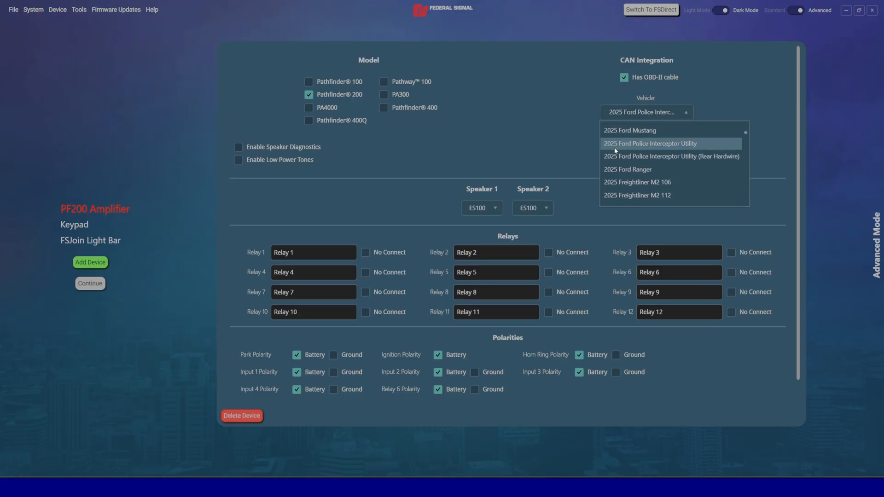
pyautogui.click(565, 148)
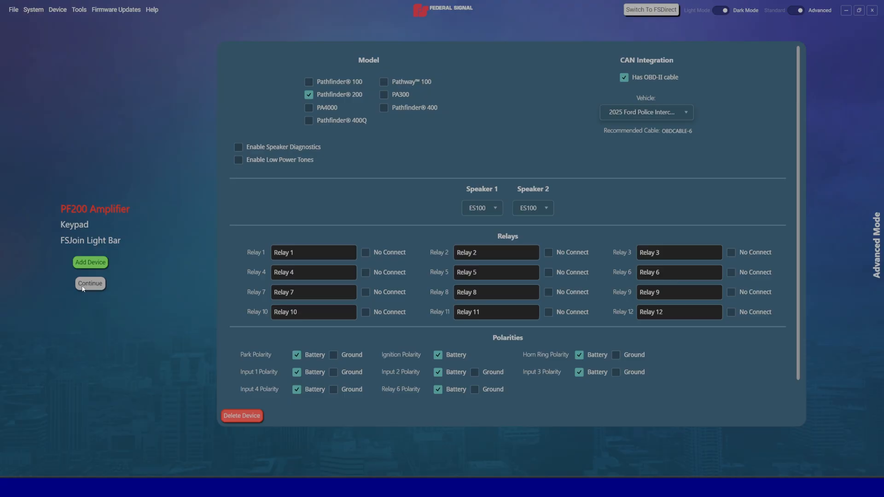
pyautogui.click(90, 284)
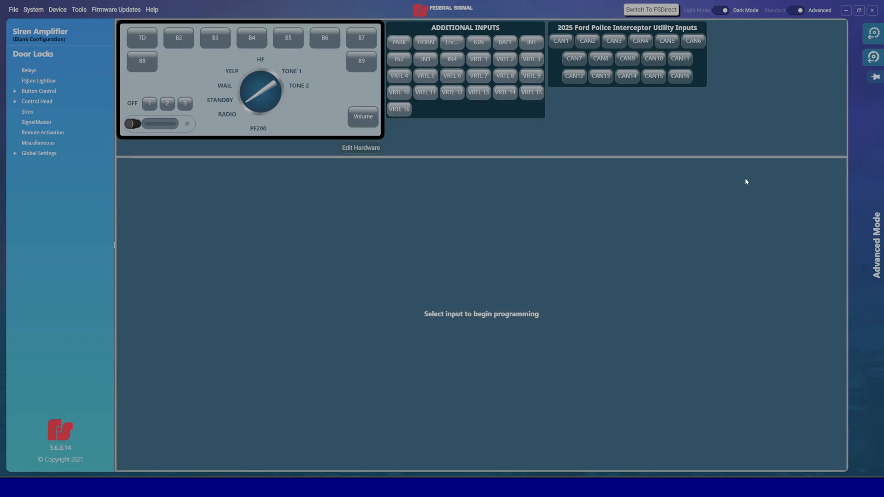
# Step: Assign the Door Locks signal to CAN input CAN1
pyautogui.click(872, 58)
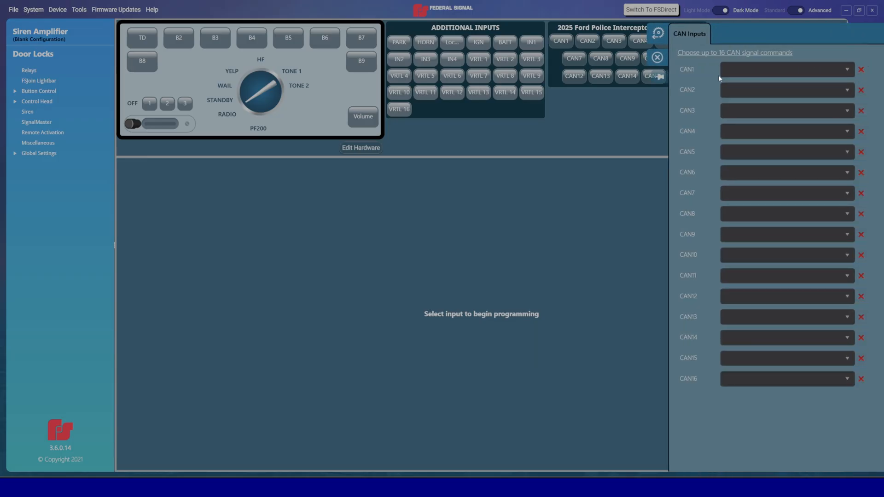
pyautogui.click(723, 76)
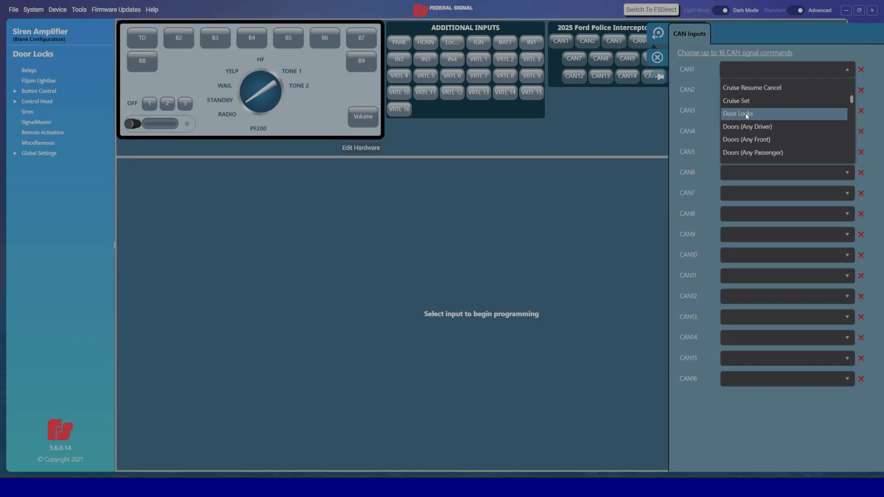
pyautogui.click(747, 114)
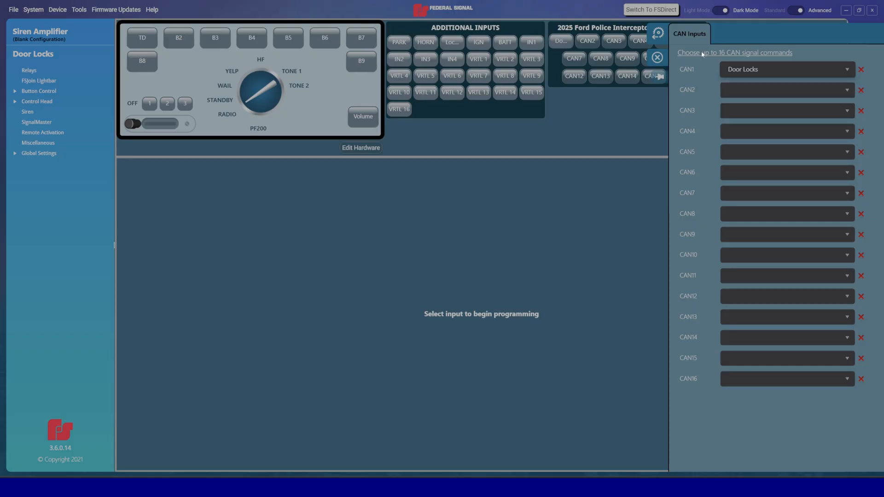
pyautogui.click(658, 58)
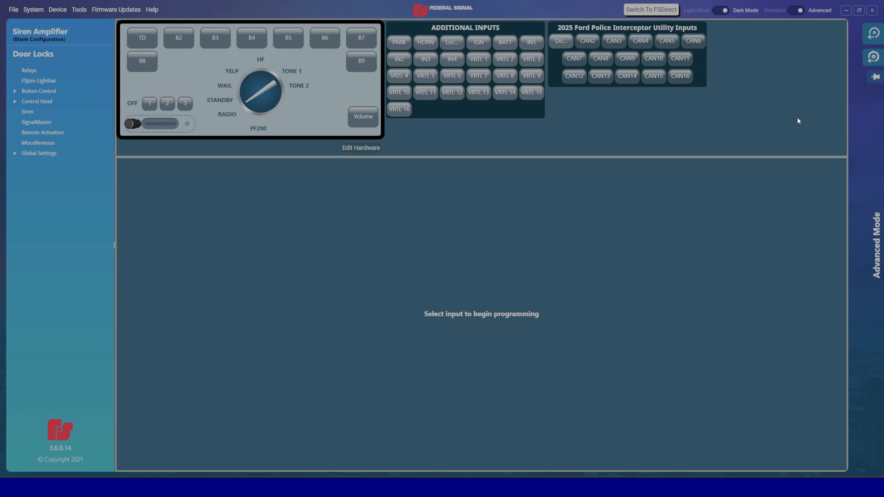
# Step: Set the Door Locks input's button type to Multi-Tap ON/OFF
pyautogui.click(562, 42)
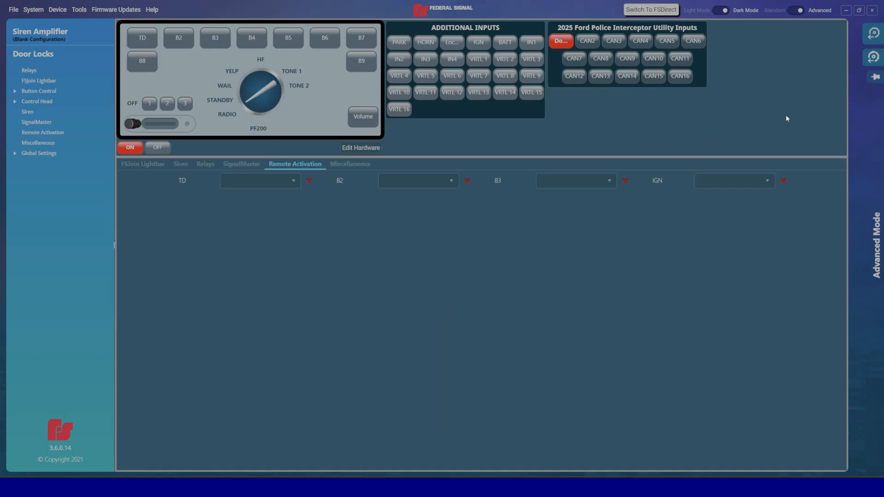
pyautogui.click(873, 37)
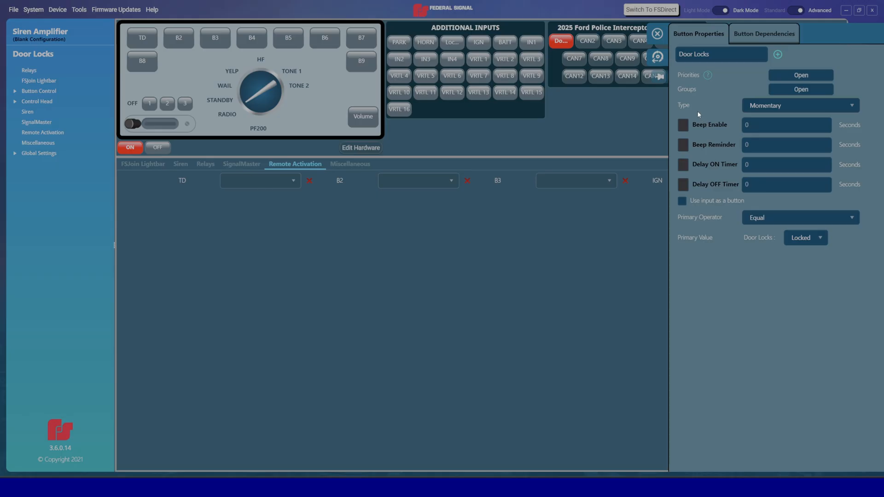
pyautogui.click(752, 108)
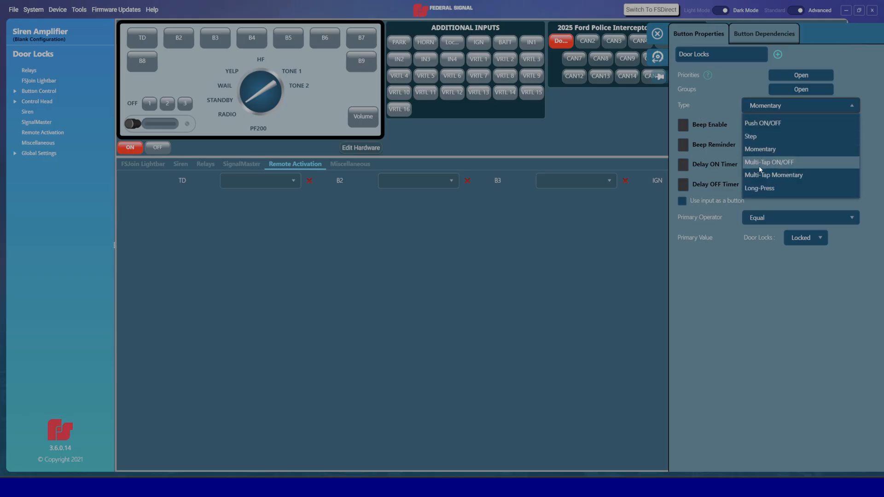
pyautogui.click(759, 165)
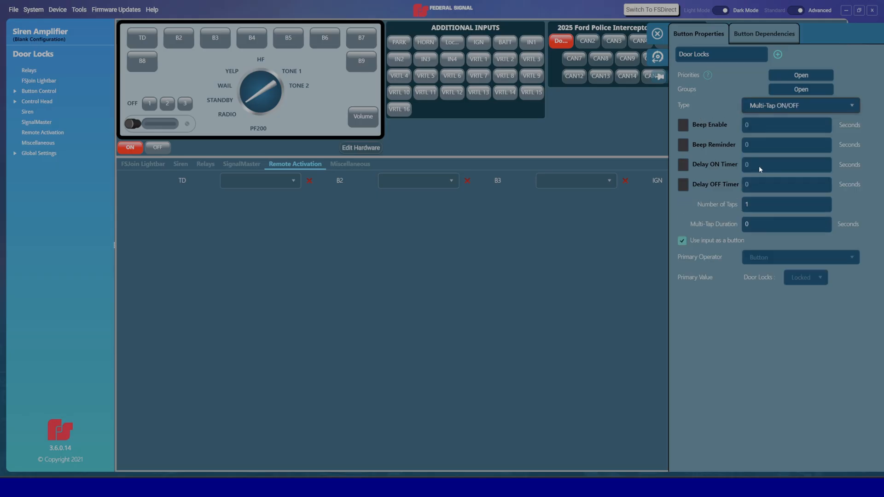
# Step: Set the Door Locks number of taps to 2 and the multi-tap duration to 5 seconds
pyautogui.click(761, 206)
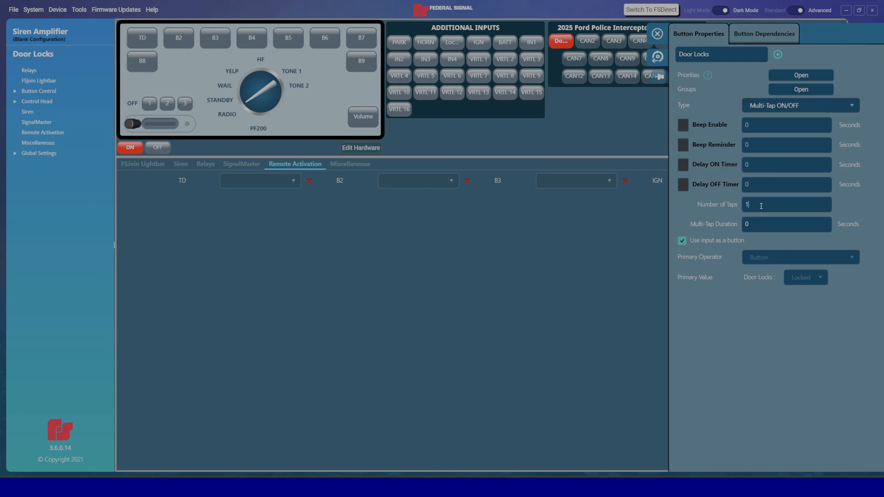
pyautogui.press('BackSpace')
pyautogui.write('2')
pyautogui.click(774, 225)
pyautogui.press('BackSpace')
pyautogui.write('5')
pyautogui.click(657, 34)
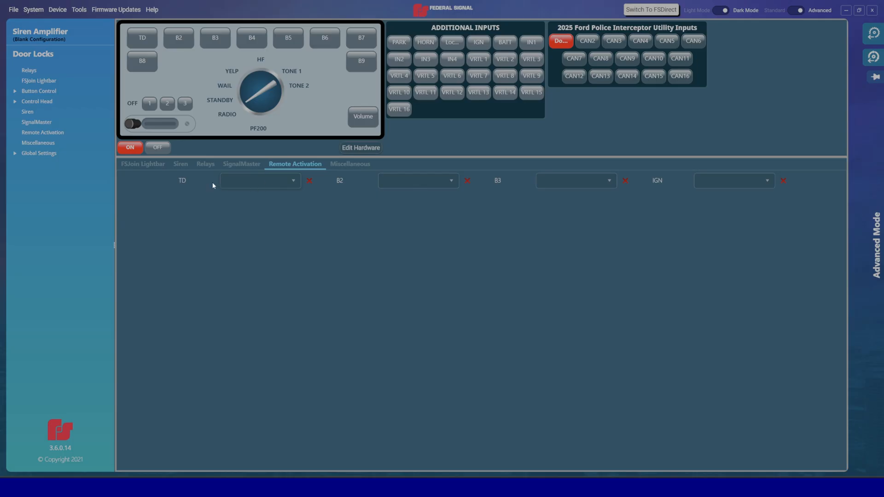
# Step: Set TD's remote activation to Toggles On for the Door Locks on state
pyautogui.click(265, 183)
pyautogui.click(243, 203)
# Step: For the Door Locks off state, set TD's remote activation to Toggles Off
pyautogui.click(153, 149)
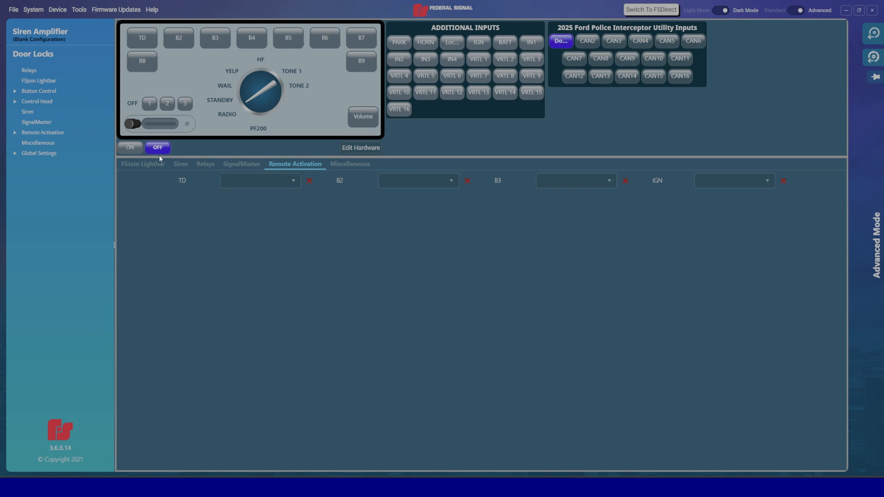
pyautogui.click(250, 181)
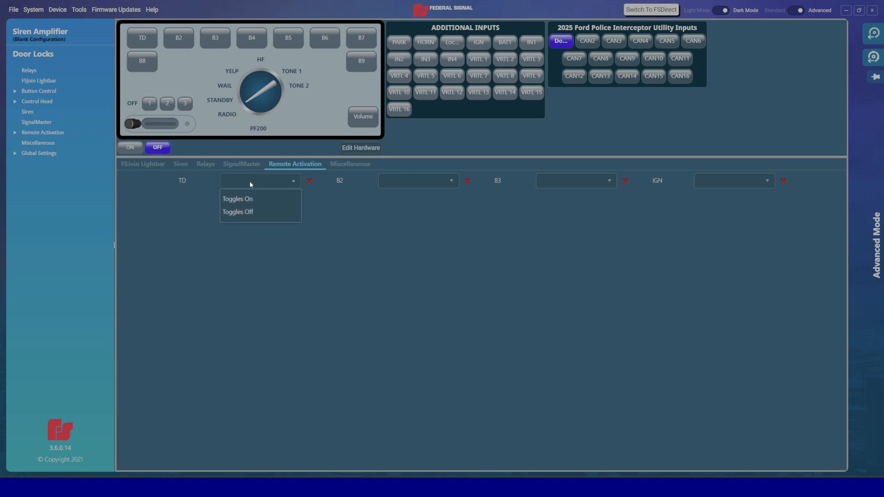
pyautogui.click(240, 213)
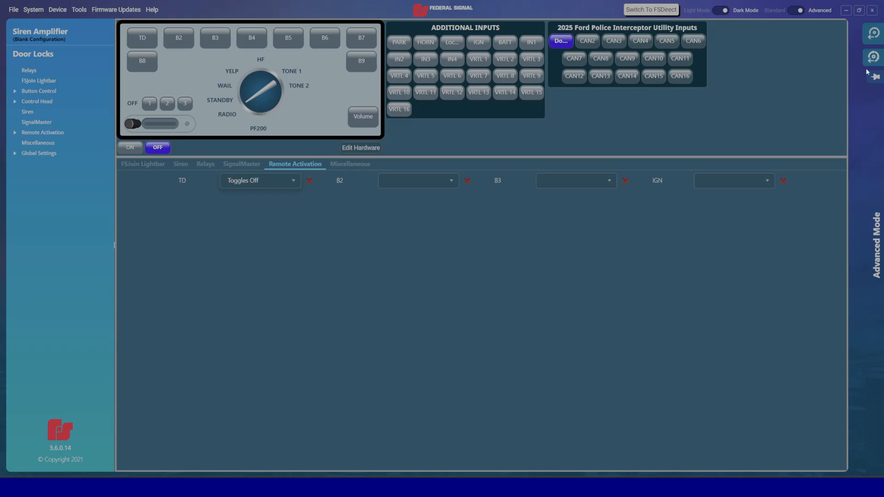
# Step: Assign the Transmission Range signal to CAN input CAN2
pyautogui.click(873, 58)
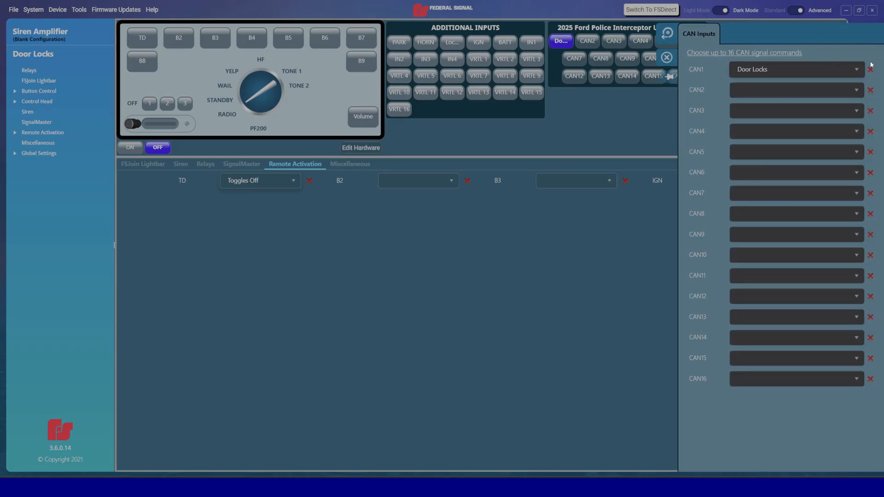
pyautogui.click(756, 95)
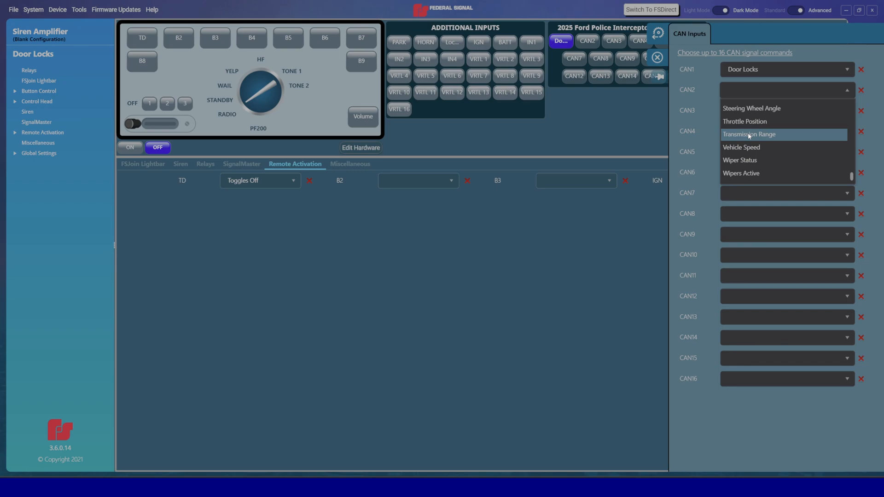
pyautogui.click(749, 134)
pyautogui.click(658, 58)
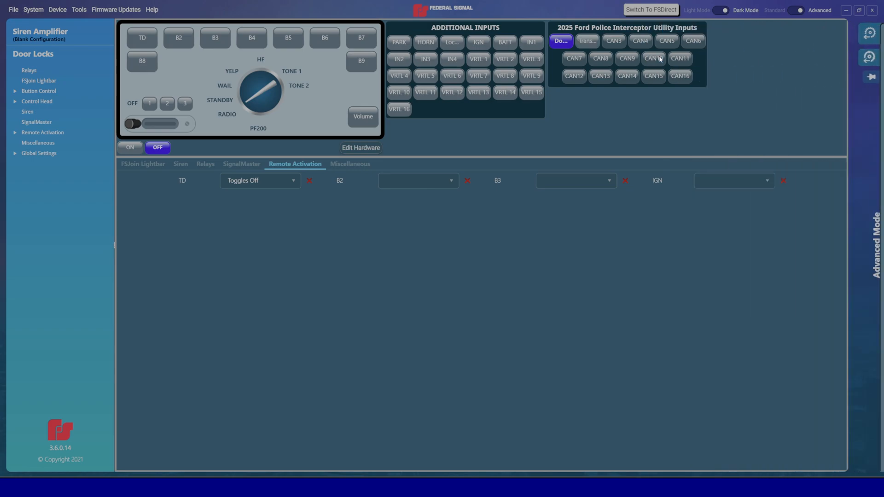
# Step: Set the Transmission Range input's primary value to Park
pyautogui.click(587, 42)
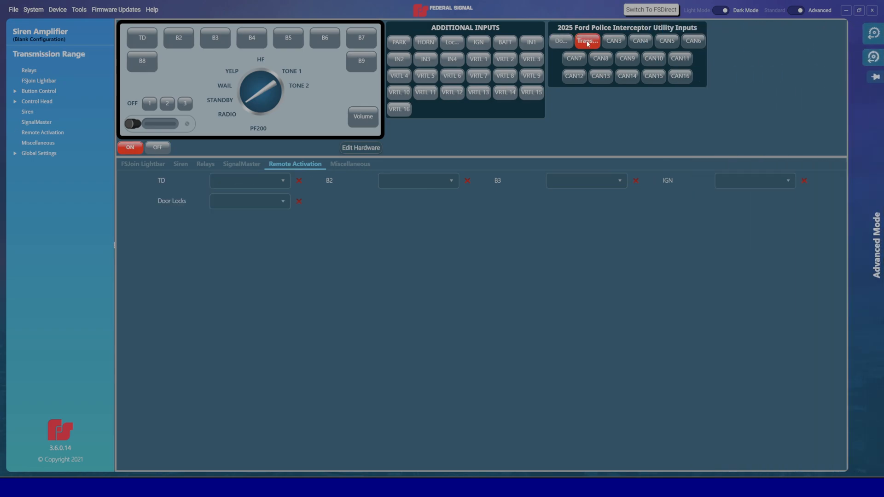
pyautogui.click(873, 38)
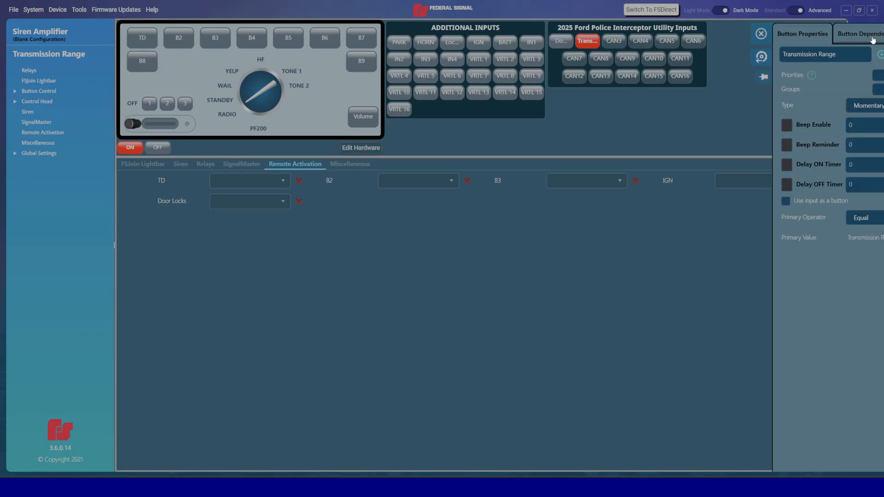
pyautogui.click(815, 238)
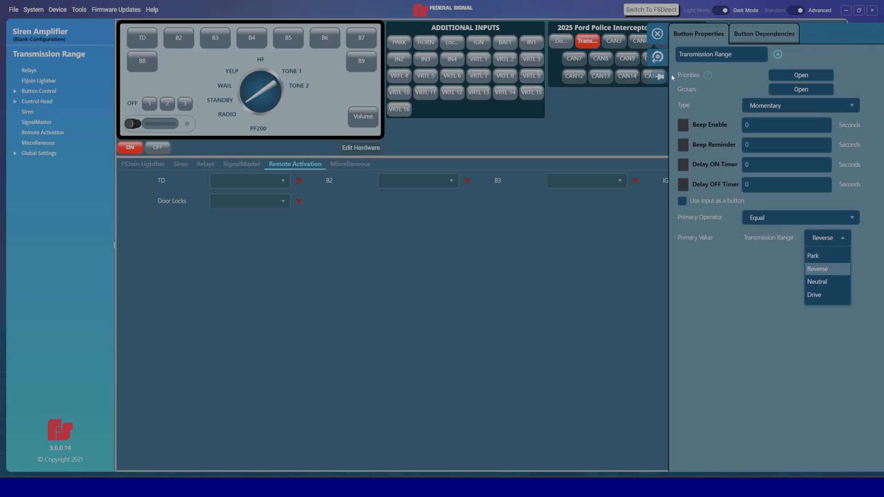
pyautogui.click(814, 257)
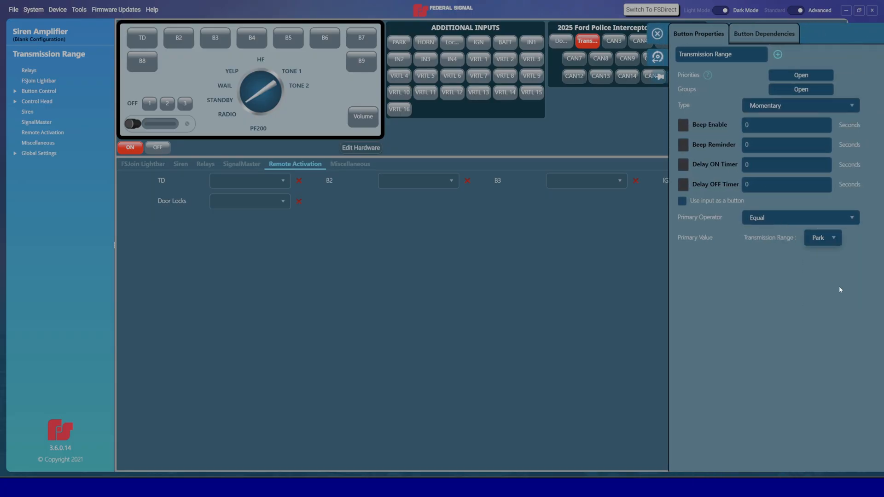
pyautogui.click(658, 34)
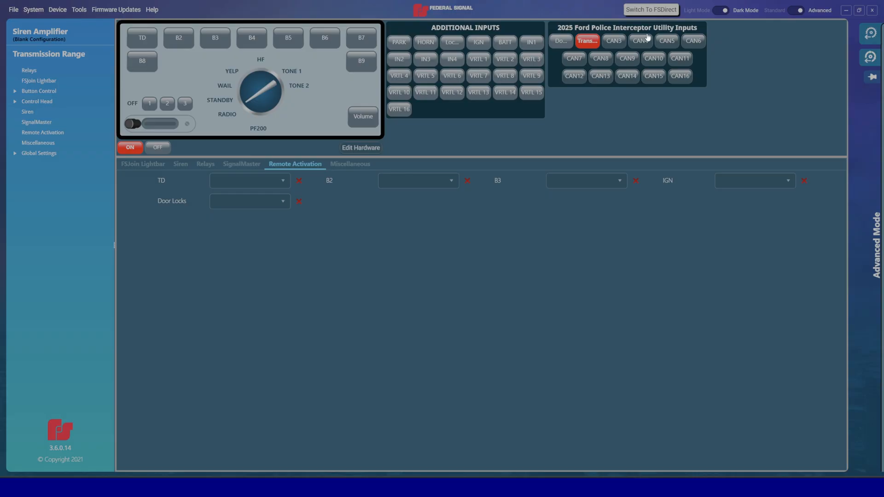
# Step: Add a Door Locks button dependency rule where Transmission Range is a chosen range value
pyautogui.click(560, 42)
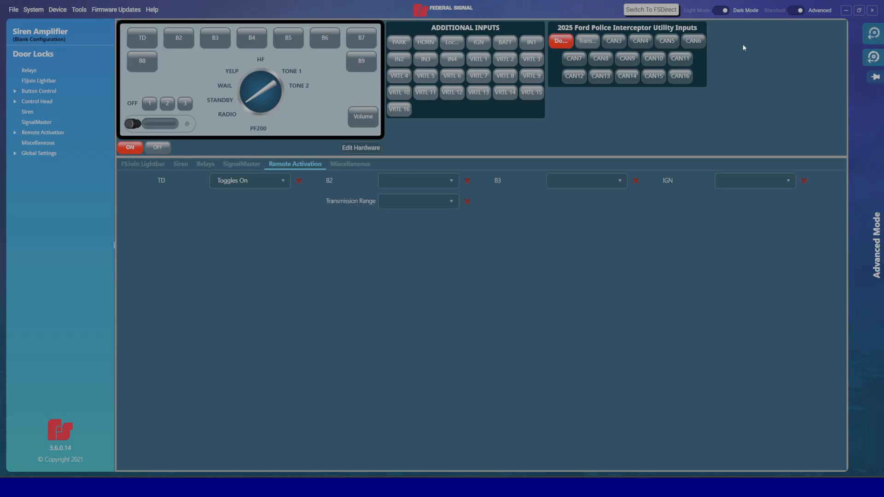
pyautogui.moveTo(878, 41)
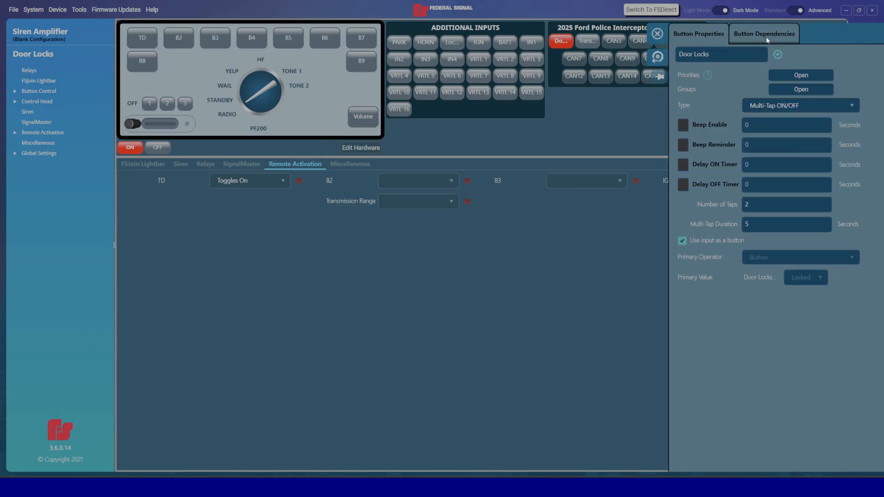
pyautogui.click(767, 37)
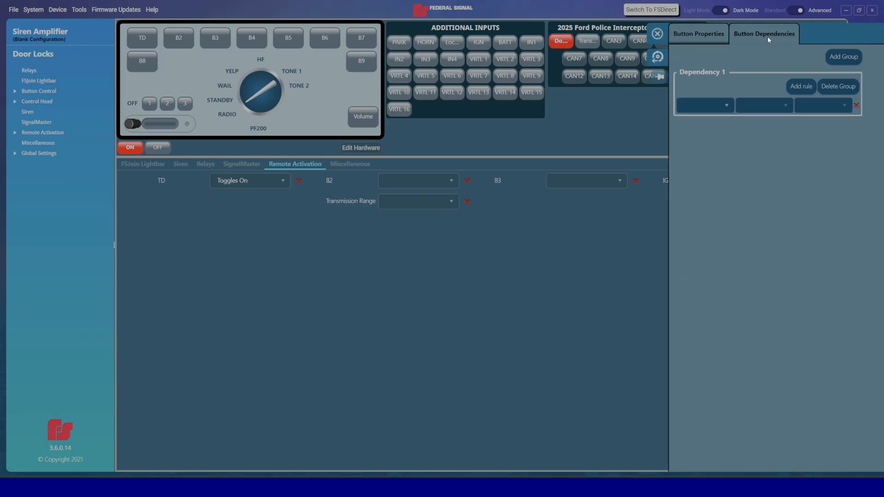
pyautogui.click(724, 104)
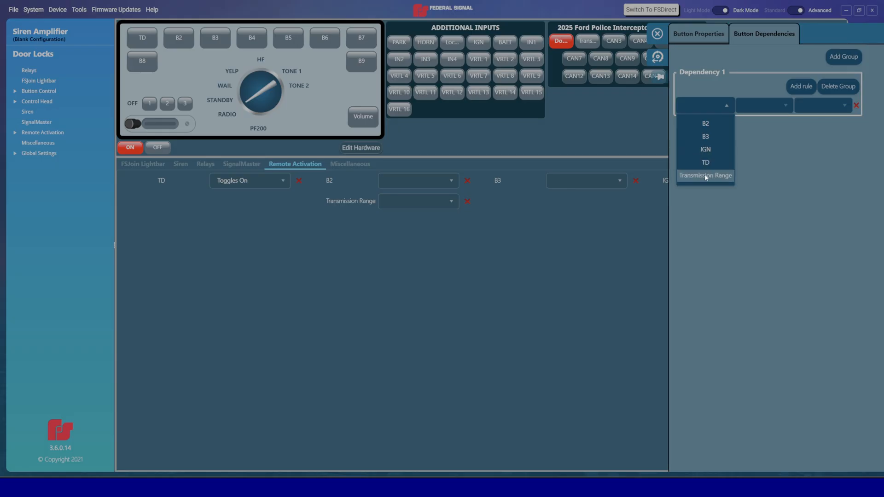
pyautogui.click(705, 175)
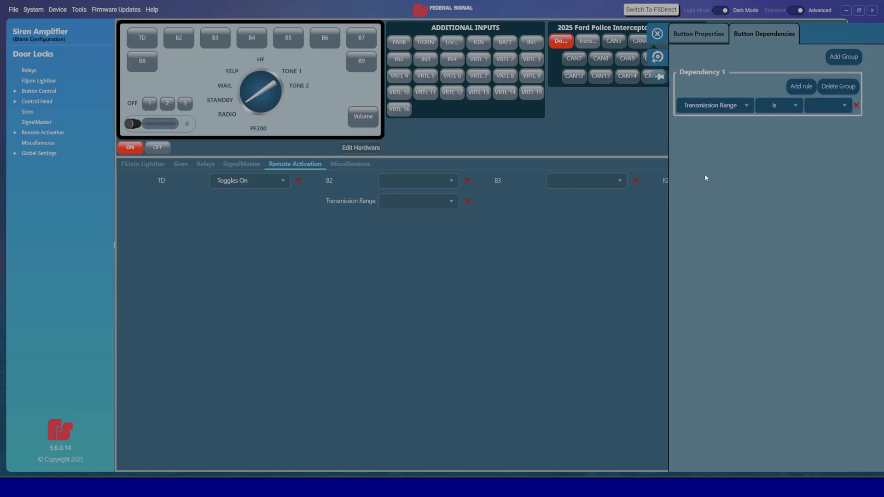
pyautogui.click(818, 105)
pyautogui.click(824, 124)
pyautogui.click(657, 35)
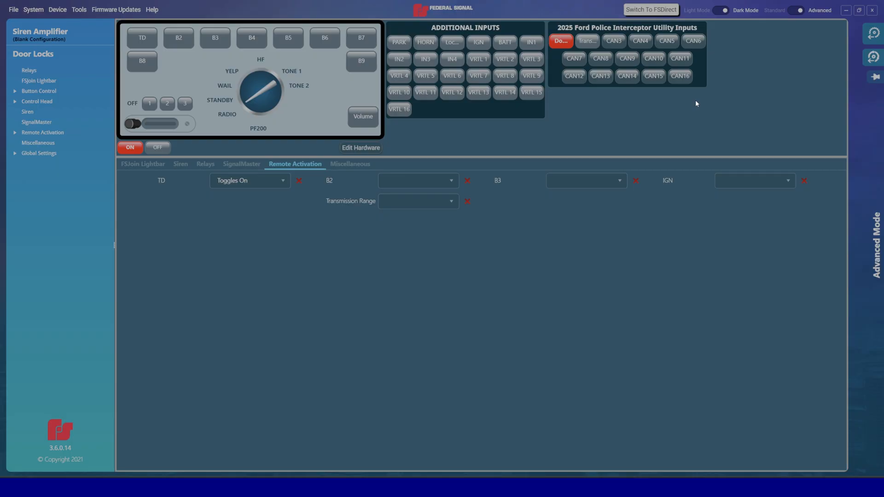
pyautogui.click(58, 9)
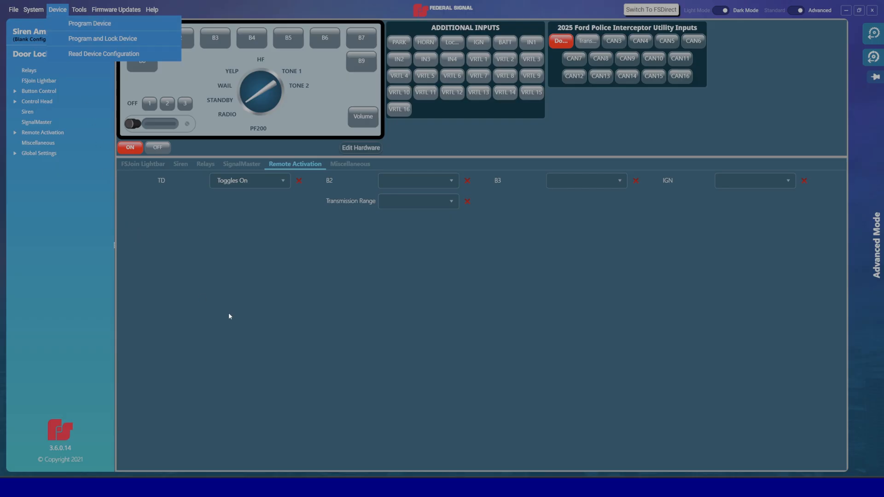
pyautogui.click(422, 351)
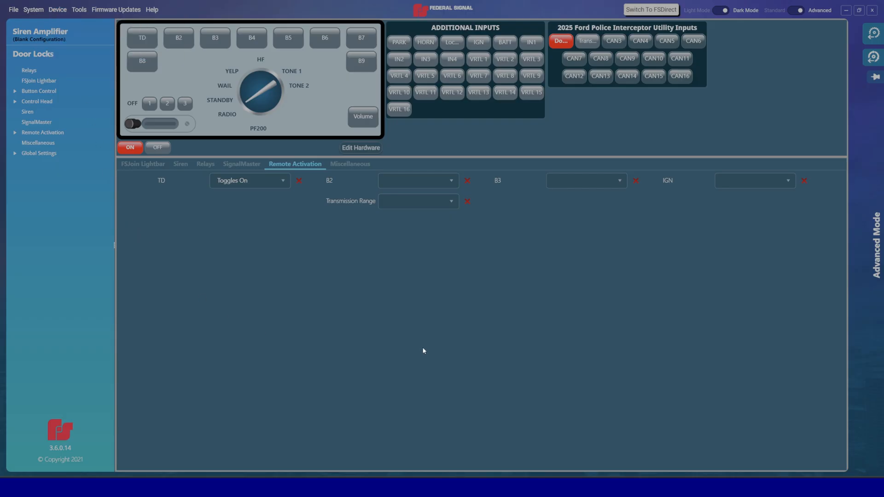